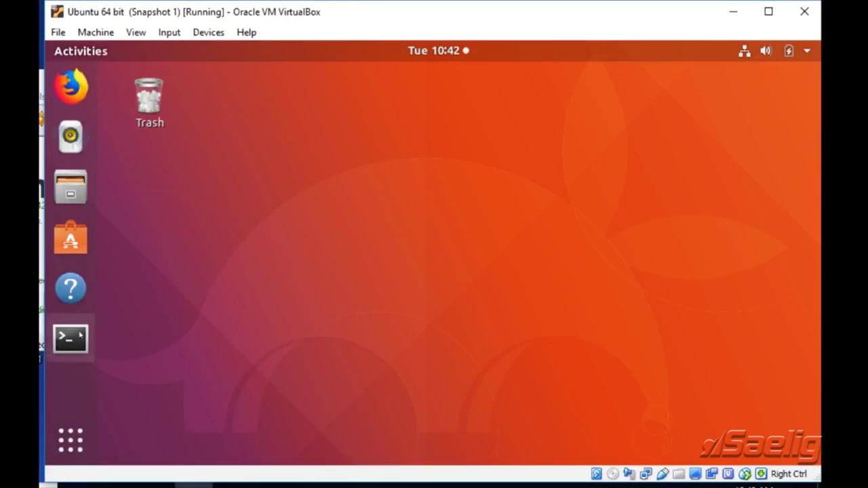
Step: Open a terminal and run lxi discover to find the three Siglent instruments on the LAN
{"action": "left_click", "coordinate": [76, 335]}
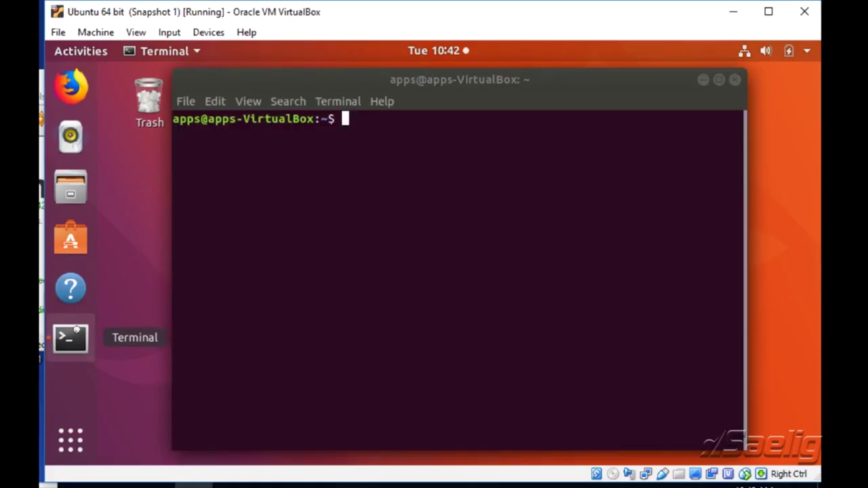
{"action": "type", "text": "lxi discover"}
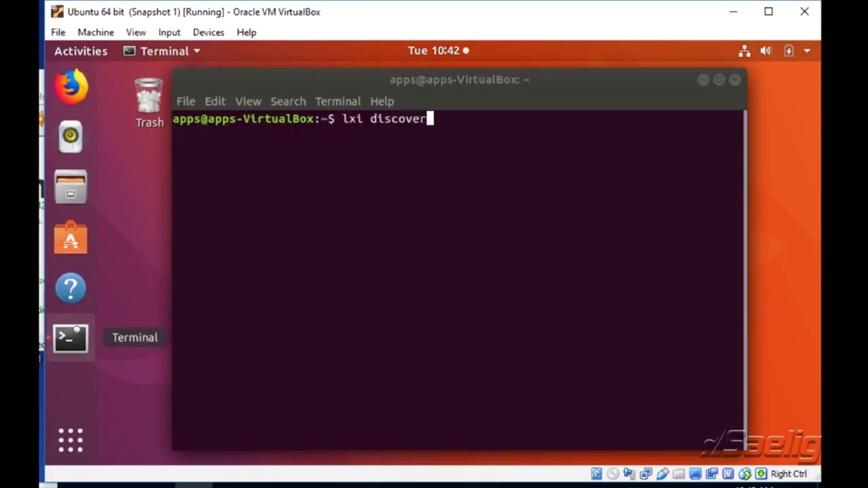
{"action": "key", "text": "Return"}
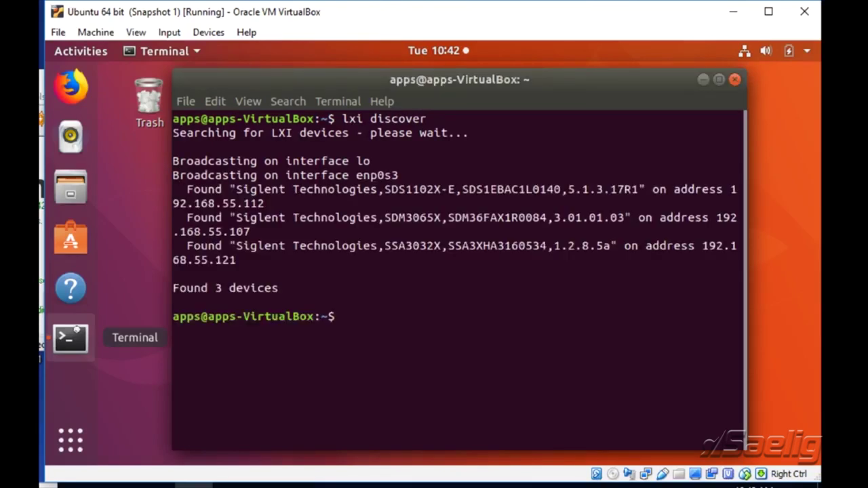
Step: Save a screenshot from the instrument at 192.168.55.121 using lxi screenshot
{"action": "type", "text": "lxi screens"}
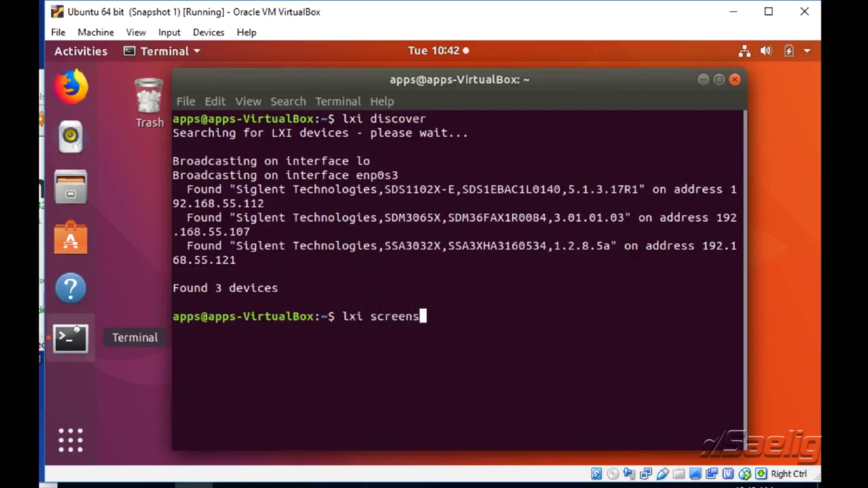
{"action": "key", "text": "BackSpace"}
{"action": "type", "text": "shot --address 10"}
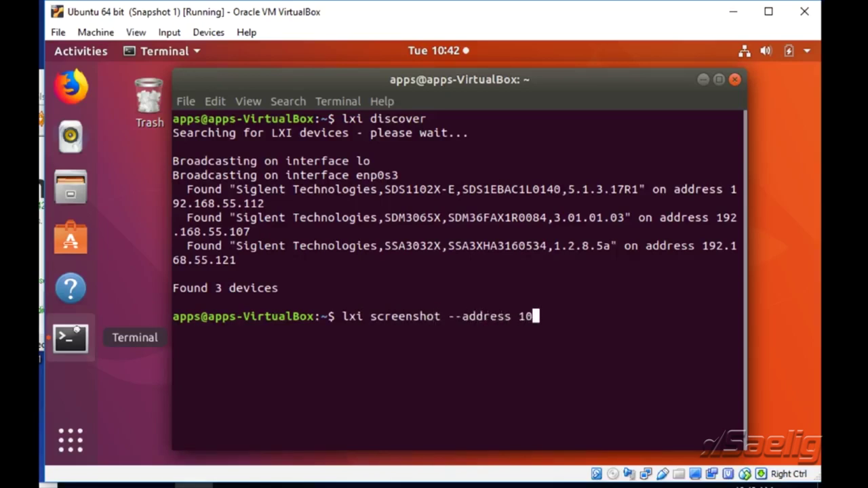
{"action": "key", "text": "BackSpace"}
{"action": "type", "text": "92/1"}
{"action": "key", "text": "BackSpace"}
{"action": "key", "text": "BackSpace"}
{"action": "type", "text": ".168"}
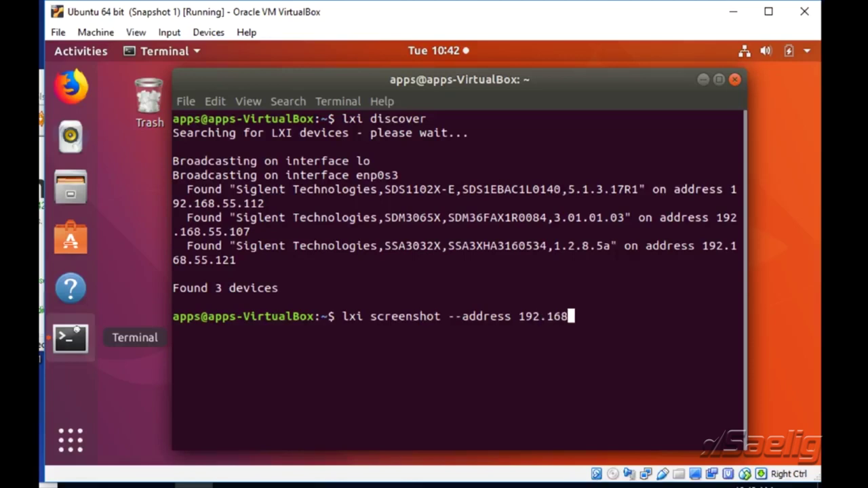
{"action": "type", "text": ".55."}
{"action": "type", "text": "121"}
{"action": "key", "text": "Return"}
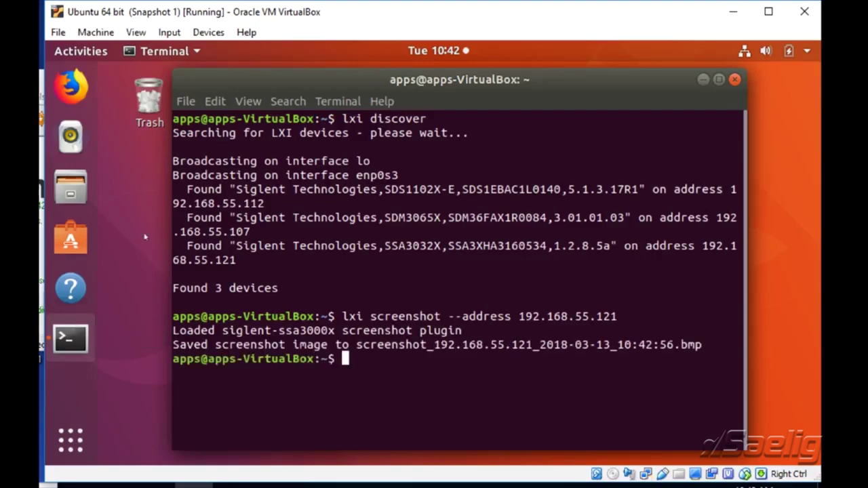
{"action": "left_click", "coordinate": [70, 187]}
Step: View the saved 10:42:56 .bmp screenshot, then close Image Viewer and the file browser
{"action": "left_click", "coordinate": [425, 381]}
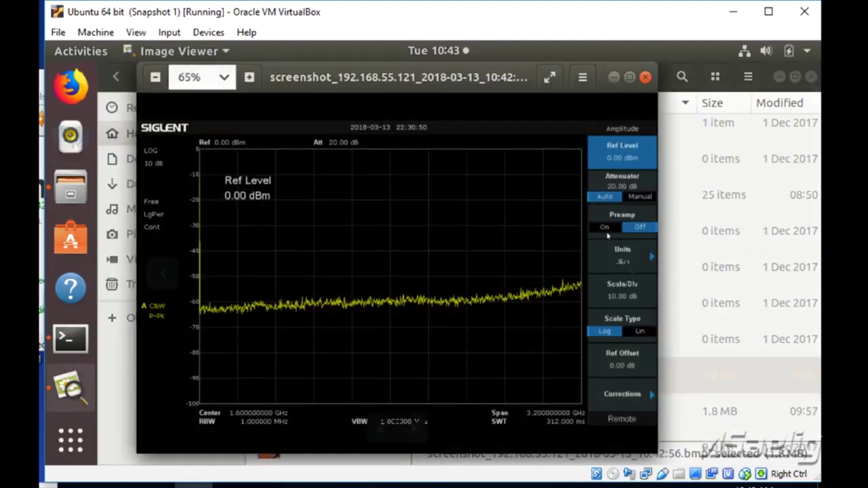
{"action": "left_click", "coordinate": [645, 77]}
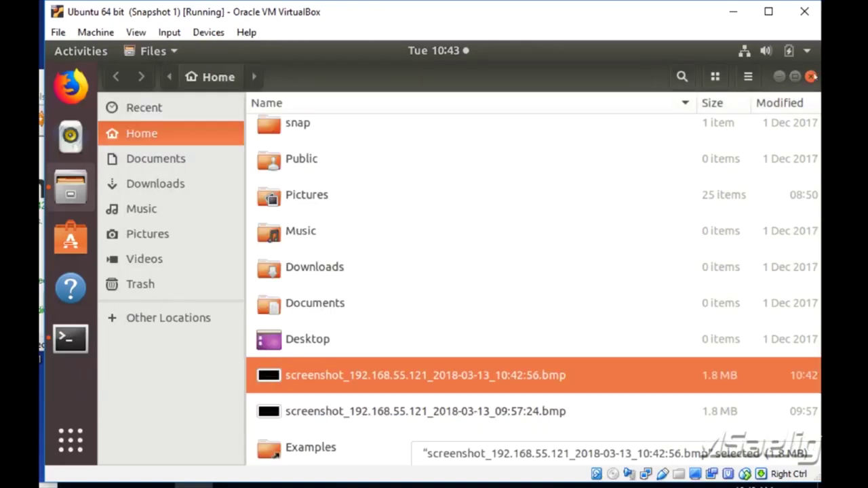
{"action": "left_click", "coordinate": [811, 76]}
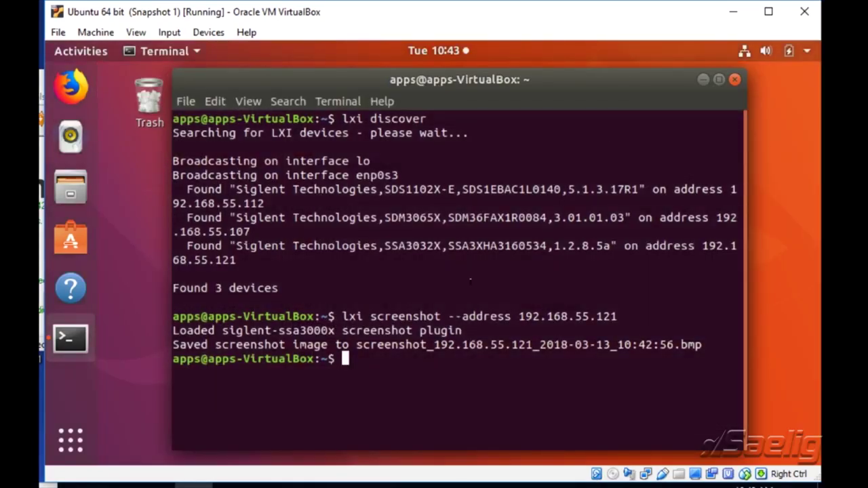
Step: Benchmark the instrument at 192.168.55.112 with lxi benchmark, getting 460.9 requests per second
{"action": "type", "text": "lxi benchma"}
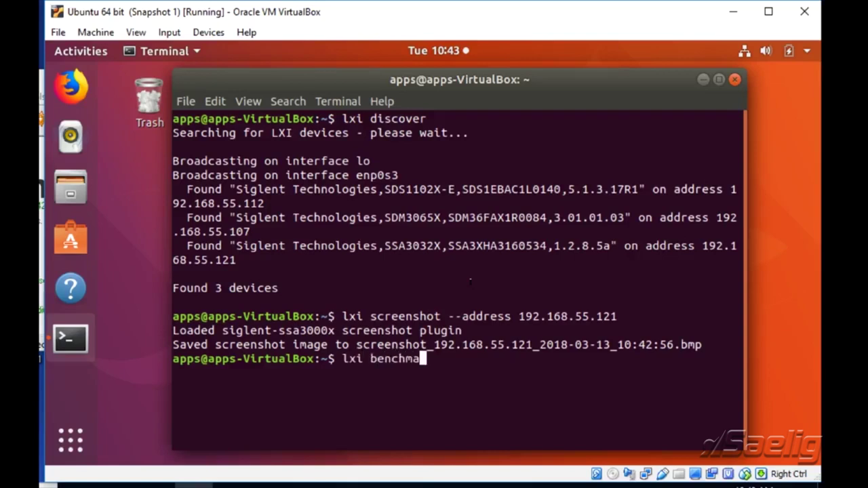
{"action": "type", "text": "rk --addre"}
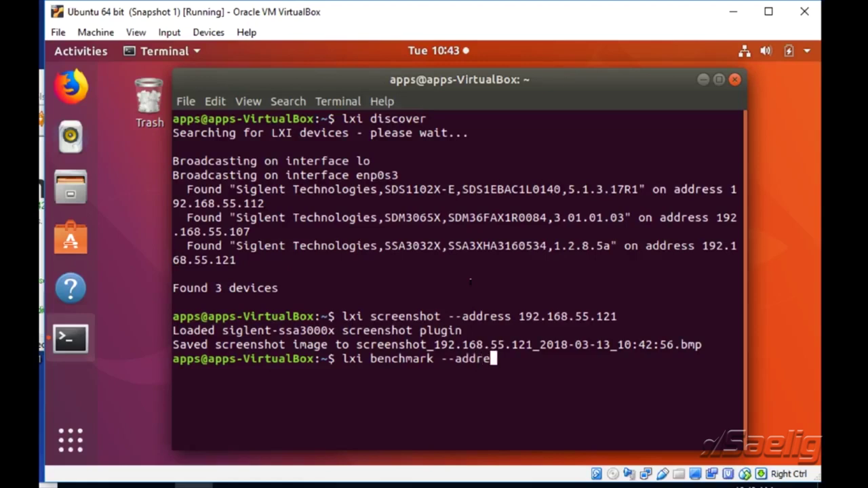
{"action": "type", "text": "ss 192.1"}
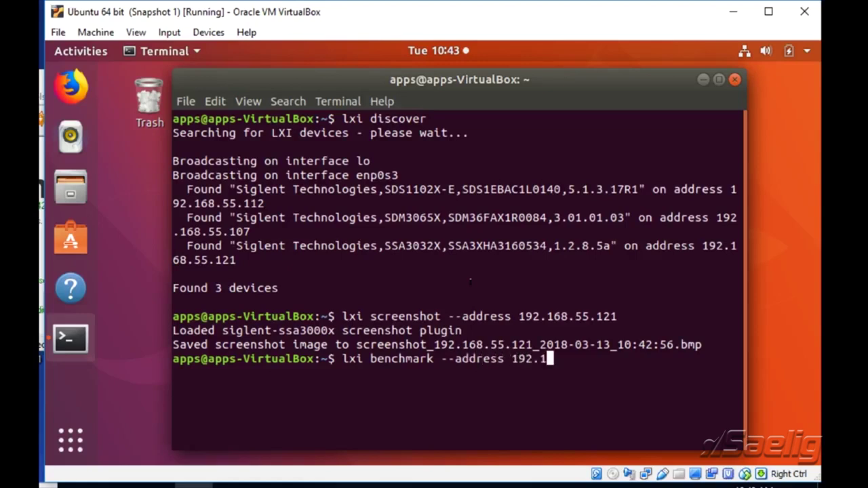
{"action": "type", "text": "68.55.1"}
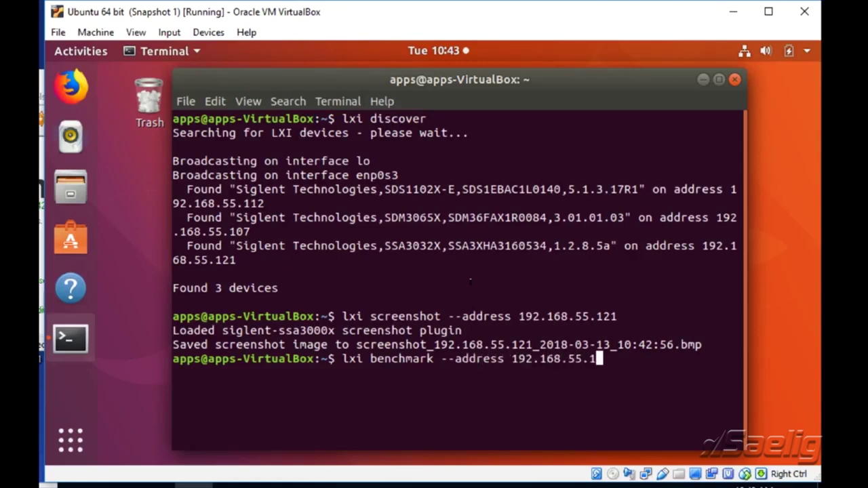
{"action": "type", "text": "07"}
{"action": "key", "text": "BackSpace"}
{"action": "key", "text": "BackSpace"}
{"action": "type", "text": "12"}
{"action": "key", "text": "Return"}
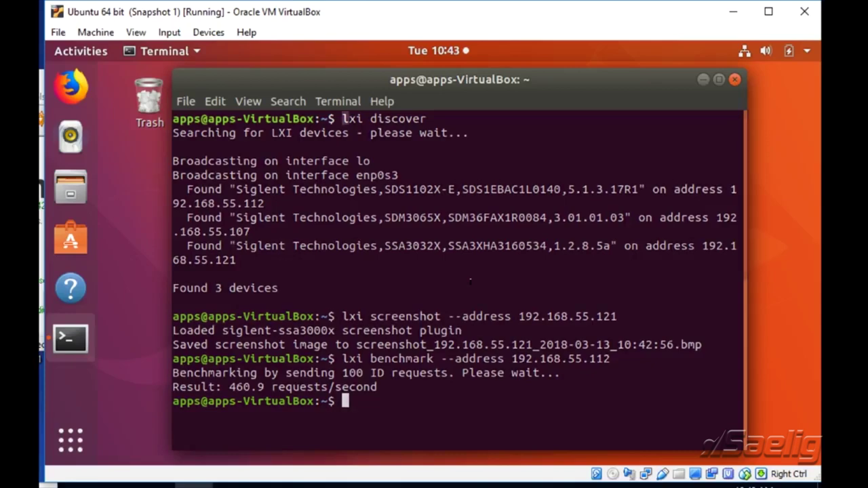
Step: Clear the terminal and enter an lxi scpi "READ?" query for 192.168.55.107
{"action": "key", "text": "ctrl+l"}
{"action": "type", "text": "s"}
{"action": "key", "text": "BackSpace"}
{"action": "type", "text": "lxi "}
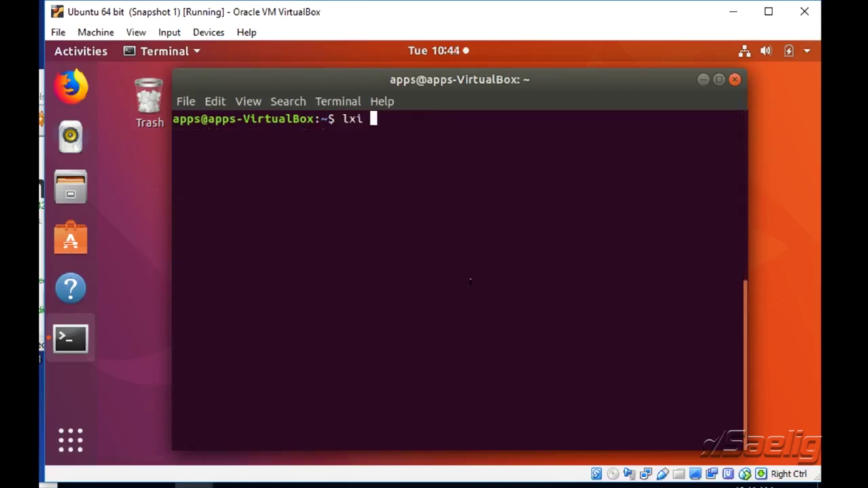
{"action": "type", "text": "scpi \"REA"}
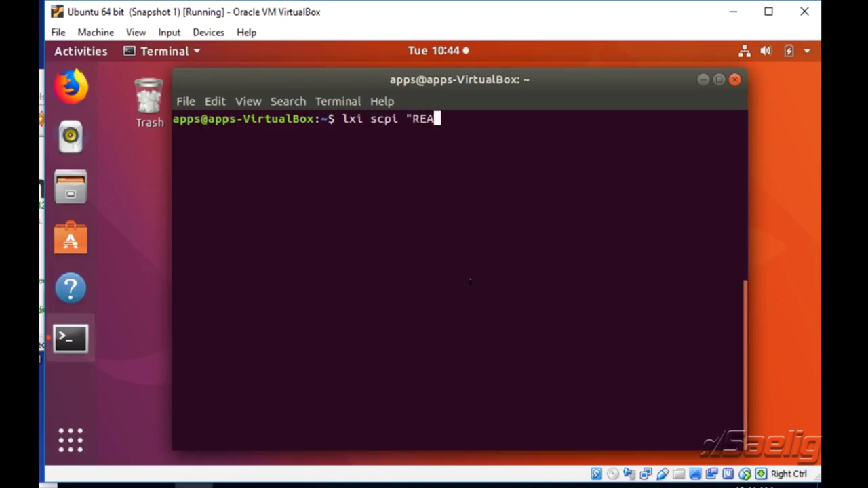
{"action": "type", "text": "D?\" --address 1"}
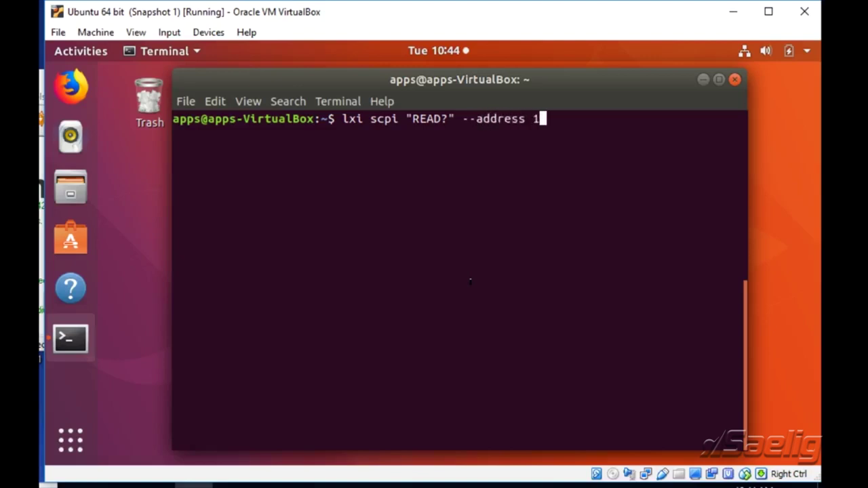
{"action": "type", "text": "92.168"}
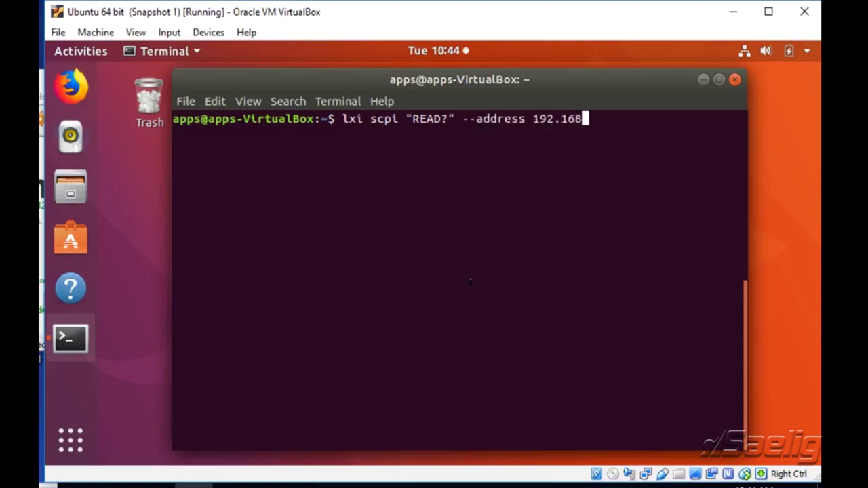
{"action": "type", "text": ".55.107"}
Step: Send the READ? query to 192.168.55.107, which returns +1.19953614E+00
{"action": "key", "text": "Return"}
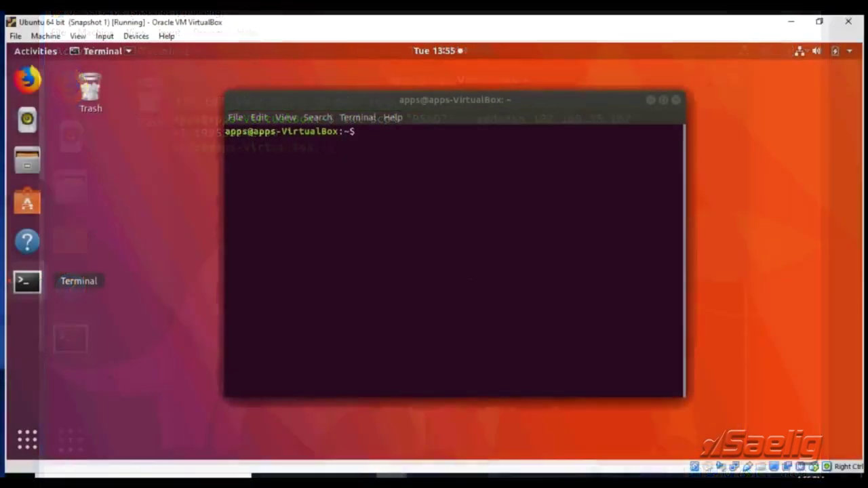
Step: Start lxi-gui to bring up the LXI Tools window with an empty instrument list
{"action": "type", "text": "l"}
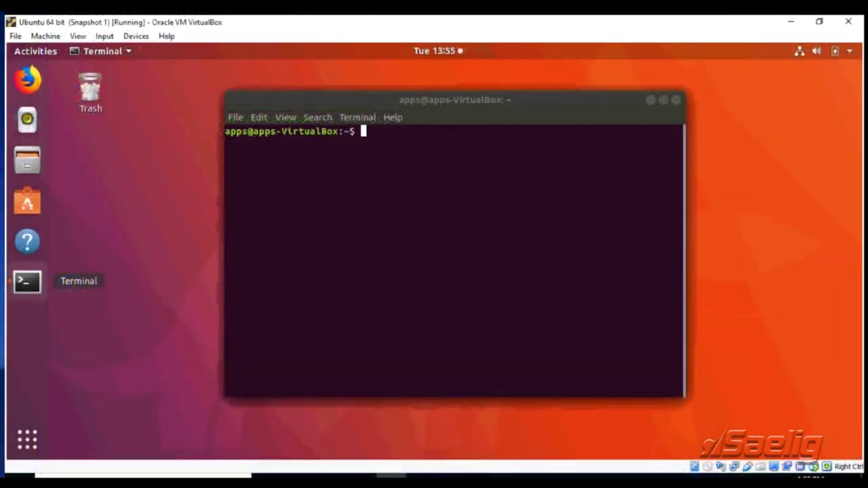
{"action": "type", "text": "xi-gui"}
{"action": "key", "text": "Return"}
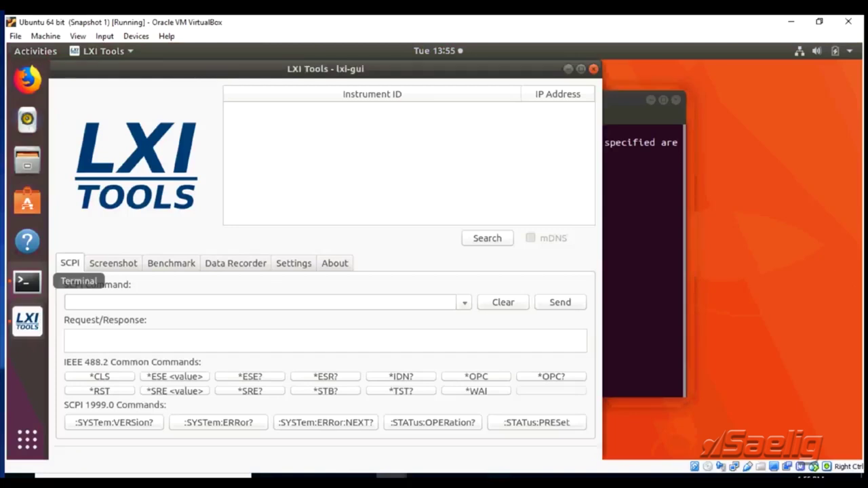
Step: Search for the Siglent instruments and send READ? to the SDM3065X, getting -3.26374254E-03
{"action": "left_click", "coordinate": [497, 239]}
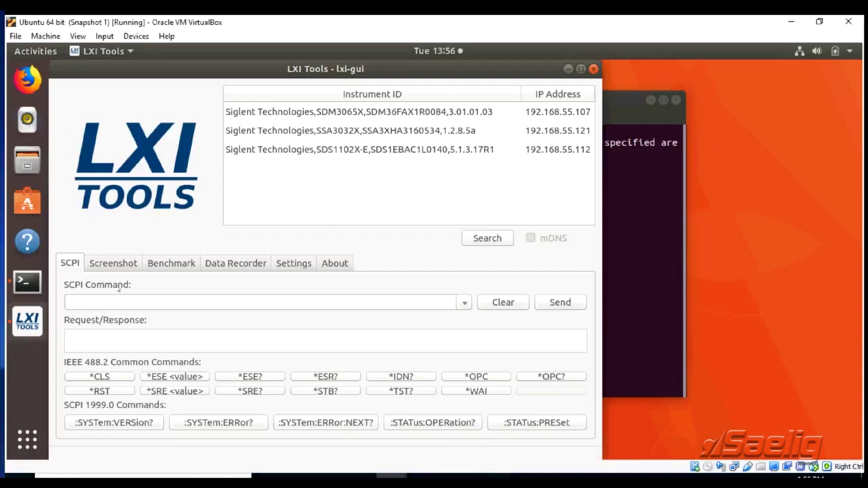
{"action": "left_click", "coordinate": [117, 300]}
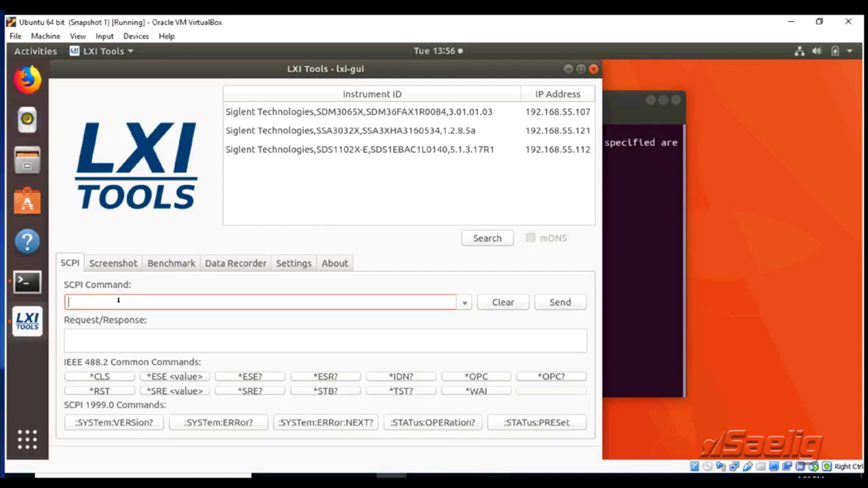
{"action": "left_click", "coordinate": [351, 112]}
{"action": "left_click", "coordinate": [179, 300]}
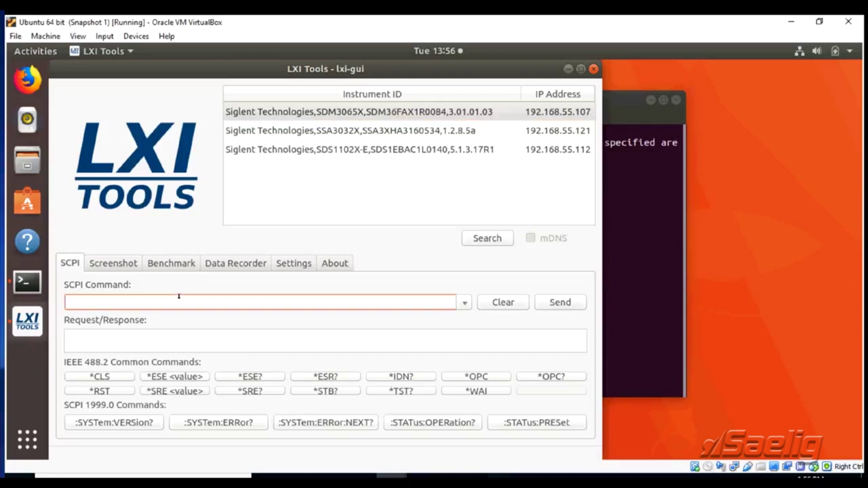
{"action": "type", "text": "RR"}
{"action": "left_click", "coordinate": [560, 301]}
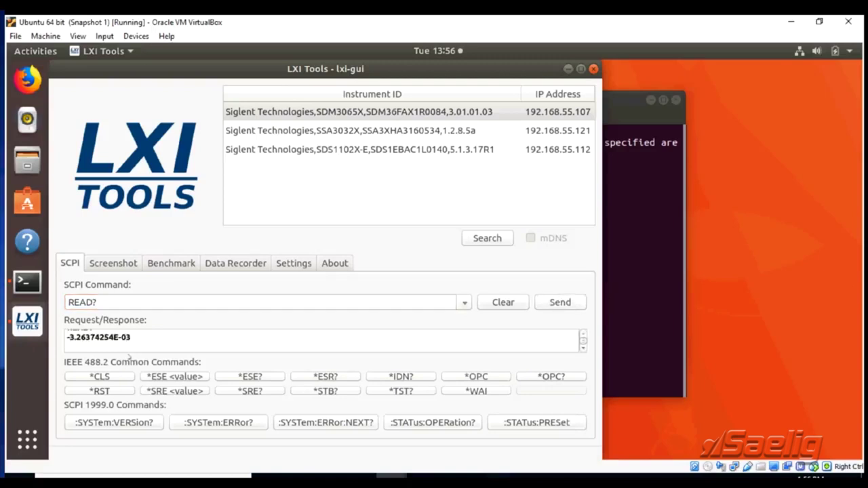
{"action": "triple_click", "coordinate": [106, 336]}
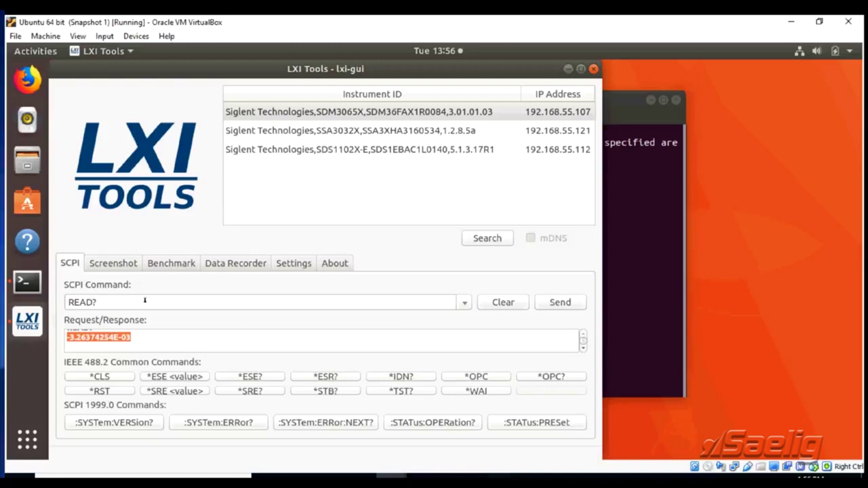
Step: Take a screenshot and run a brief live view of the SSA3032X spectrum analyzer display
{"action": "left_click", "coordinate": [110, 265]}
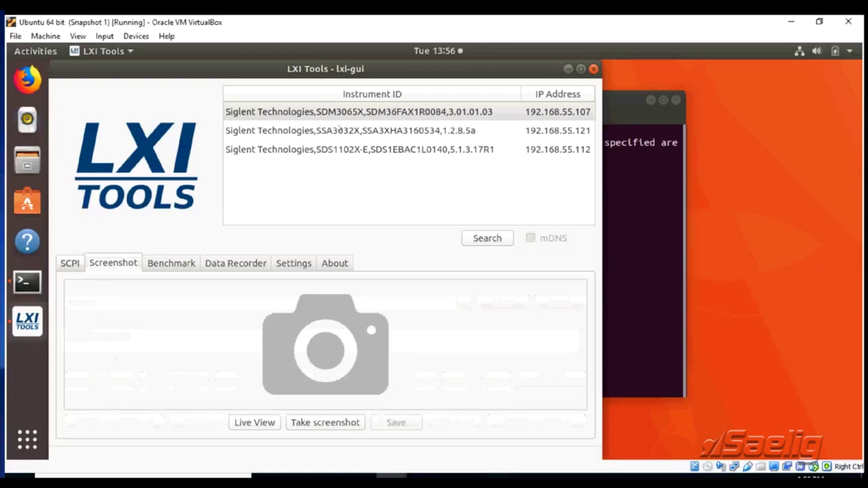
{"action": "left_click", "coordinate": [338, 130]}
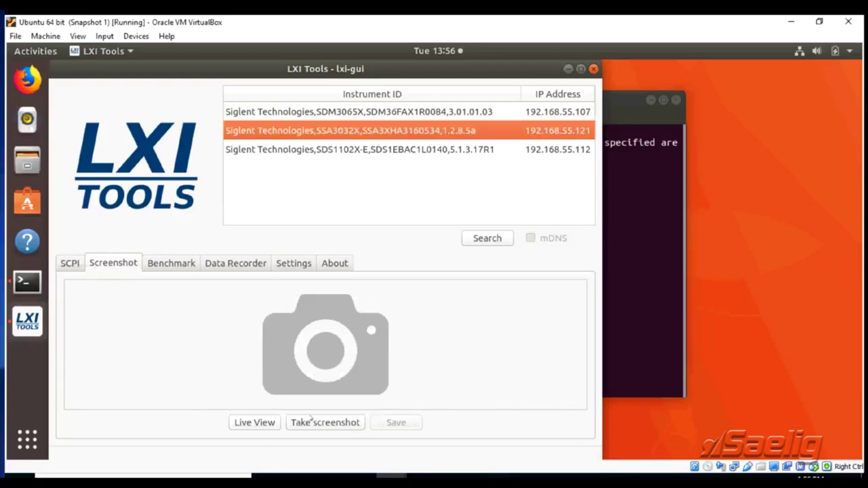
{"action": "left_click", "coordinate": [311, 418]}
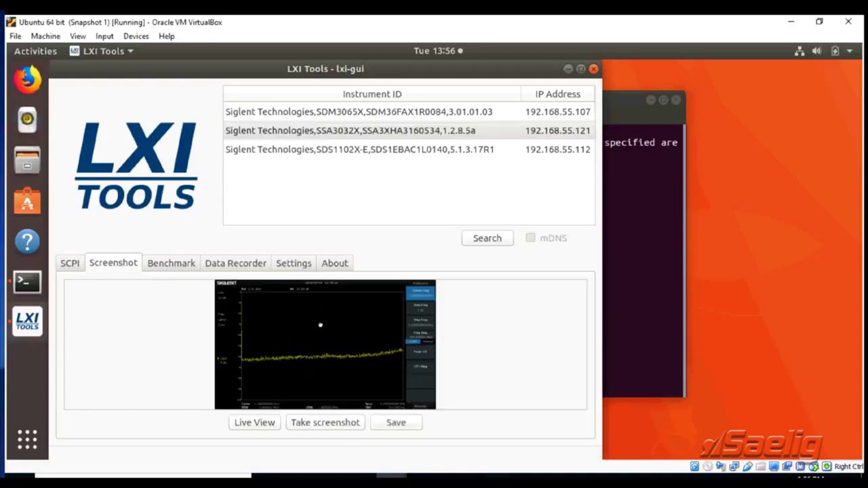
{"action": "left_click", "coordinate": [262, 424]}
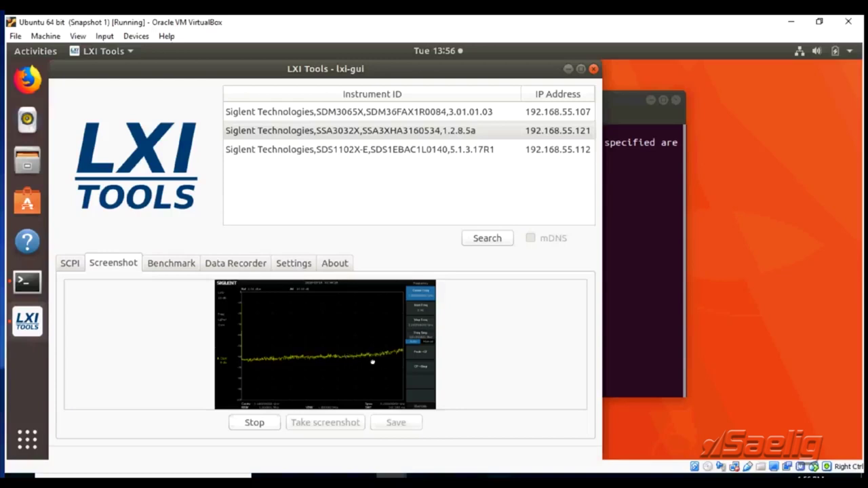
{"action": "left_click", "coordinate": [263, 424]}
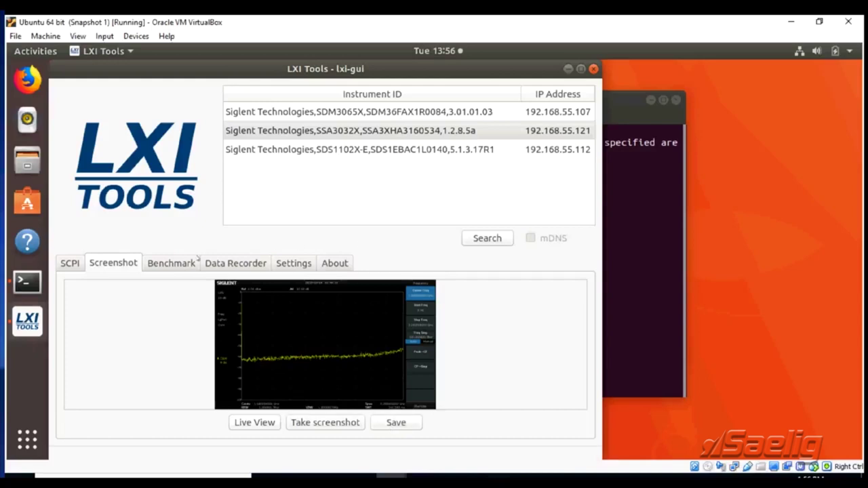
{"action": "left_click", "coordinate": [154, 263]}
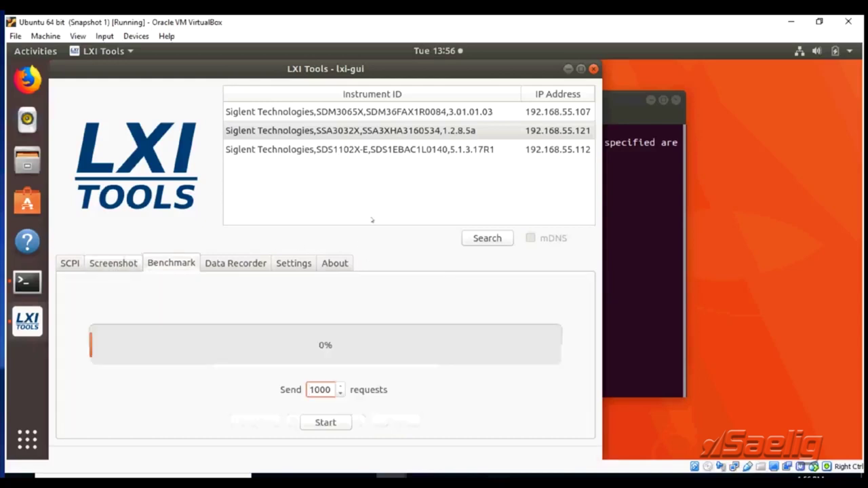
Step: Run the 1000-request benchmark on the SDS1102X-E oscilloscope, reaching 281.4 requests per second
{"action": "left_click", "coordinate": [380, 149]}
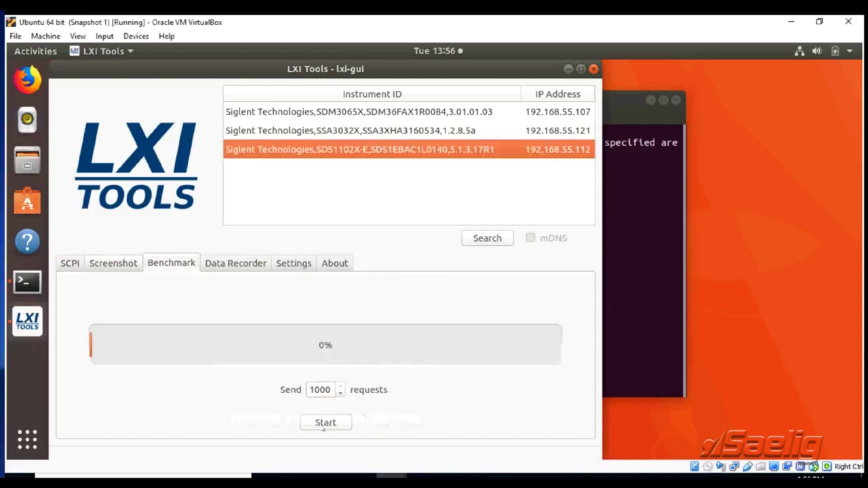
{"action": "left_click", "coordinate": [325, 422]}
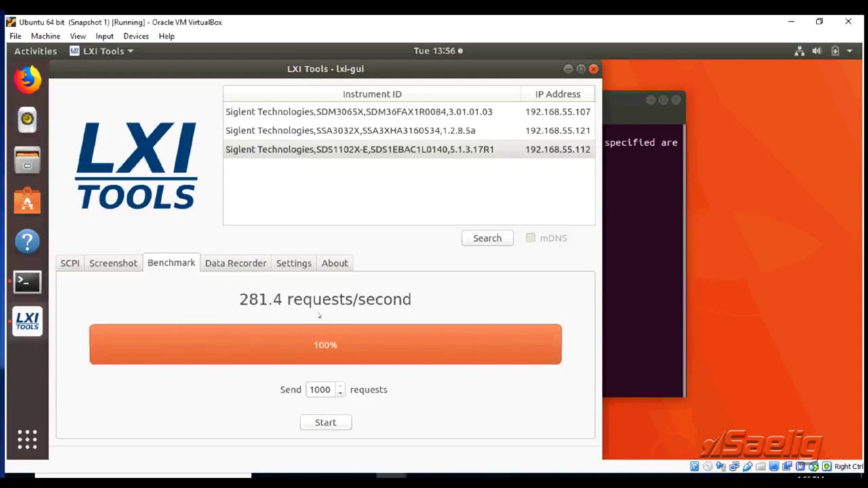
{"action": "left_click", "coordinate": [229, 266]}
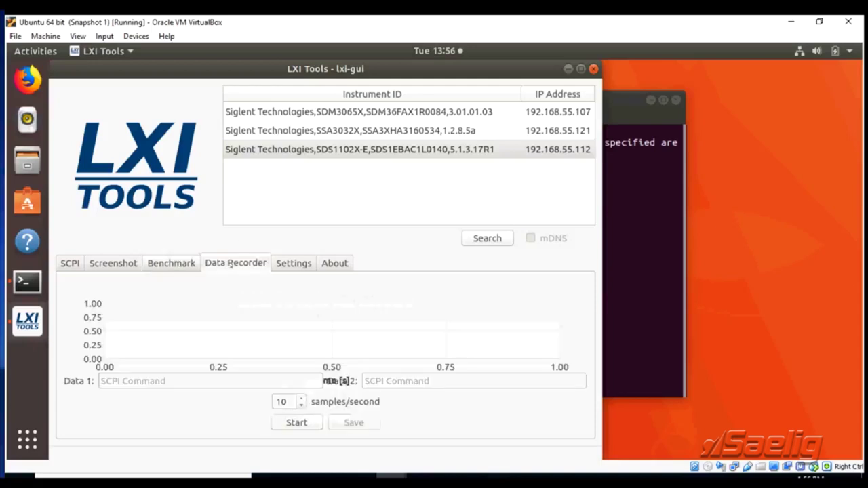
Step: Record about 8.6 seconds of SDM3065X READ? readings at 10 samples per second
{"action": "left_click", "coordinate": [316, 117]}
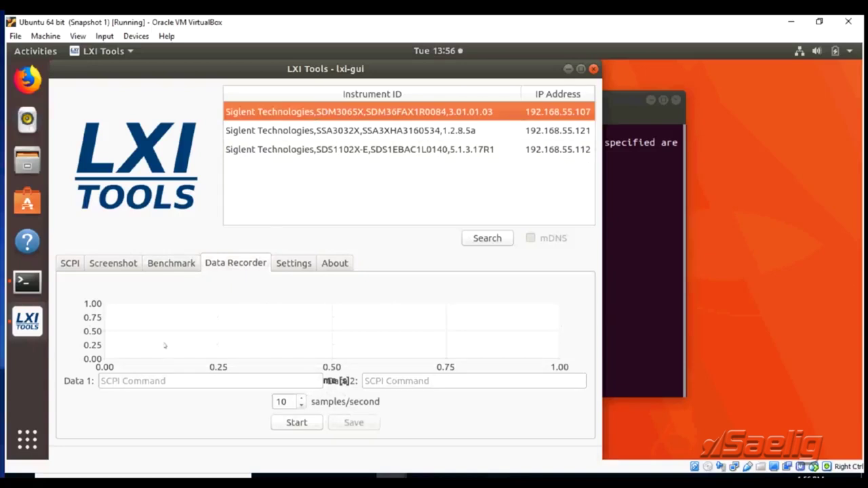
{"action": "left_click", "coordinate": [138, 380]}
{"action": "type", "text": "READ?"}
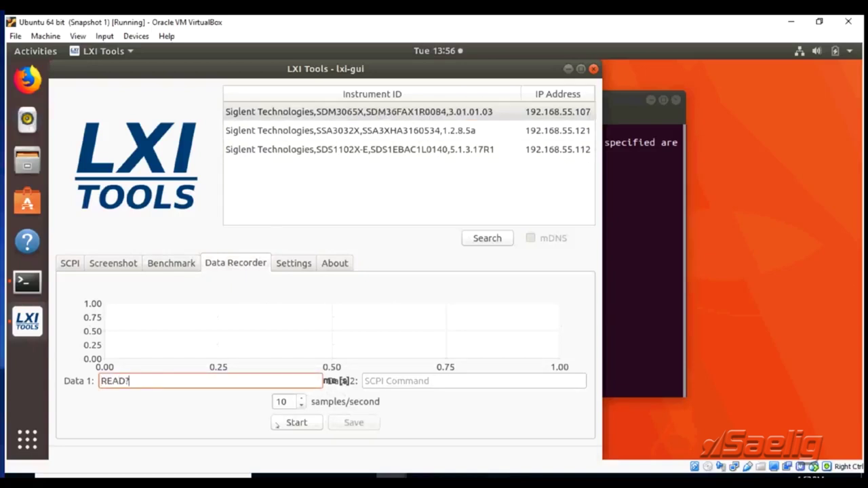
{"action": "left_click", "coordinate": [289, 421]}
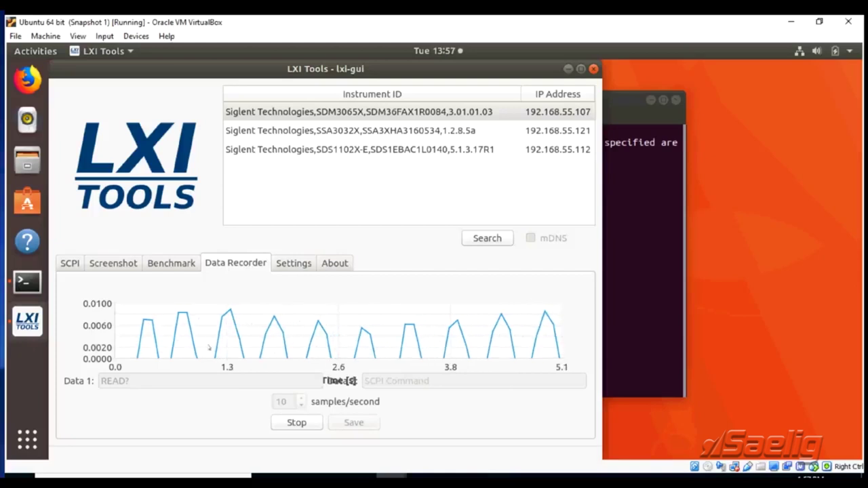
{"action": "left_click", "coordinate": [298, 423]}
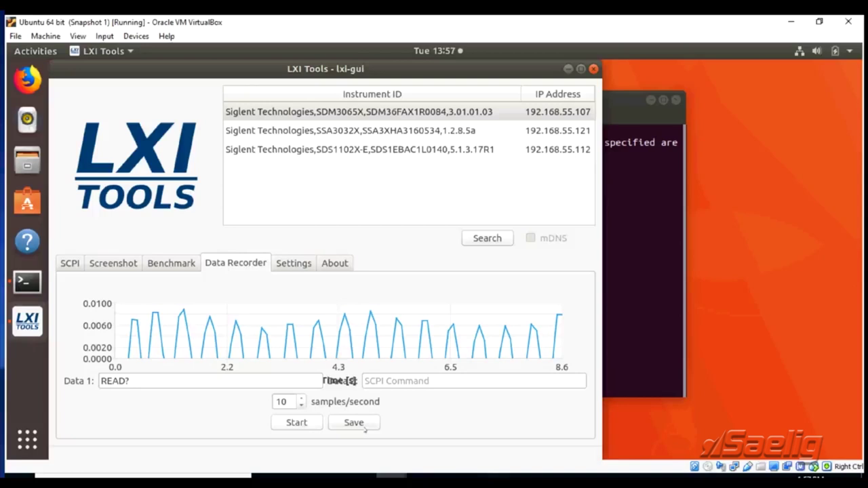
{"action": "left_click", "coordinate": [278, 259]}
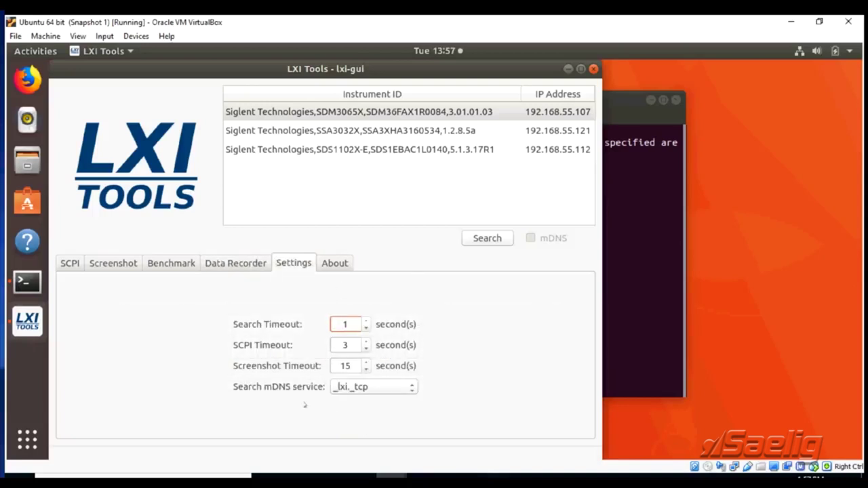
Step: Check the About page showing lxi-gui 1.19 (BETA), then go back to the SCPI tab
{"action": "left_click", "coordinate": [335, 267]}
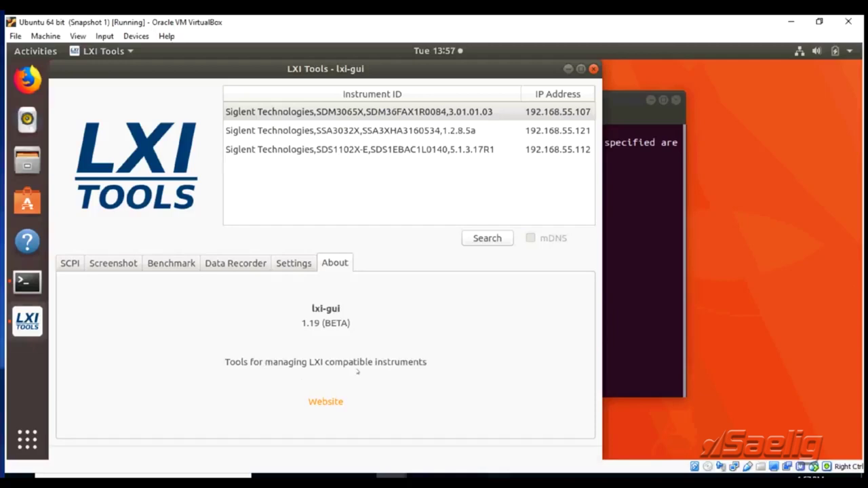
{"action": "left_click", "coordinate": [76, 267]}
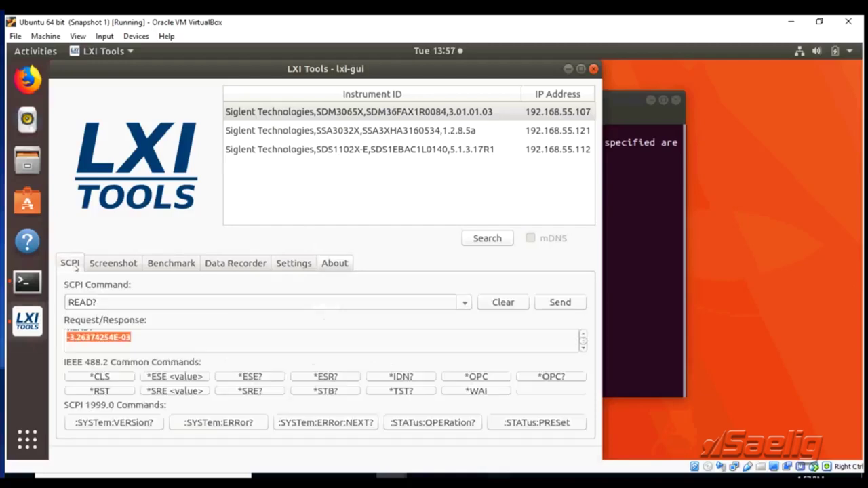